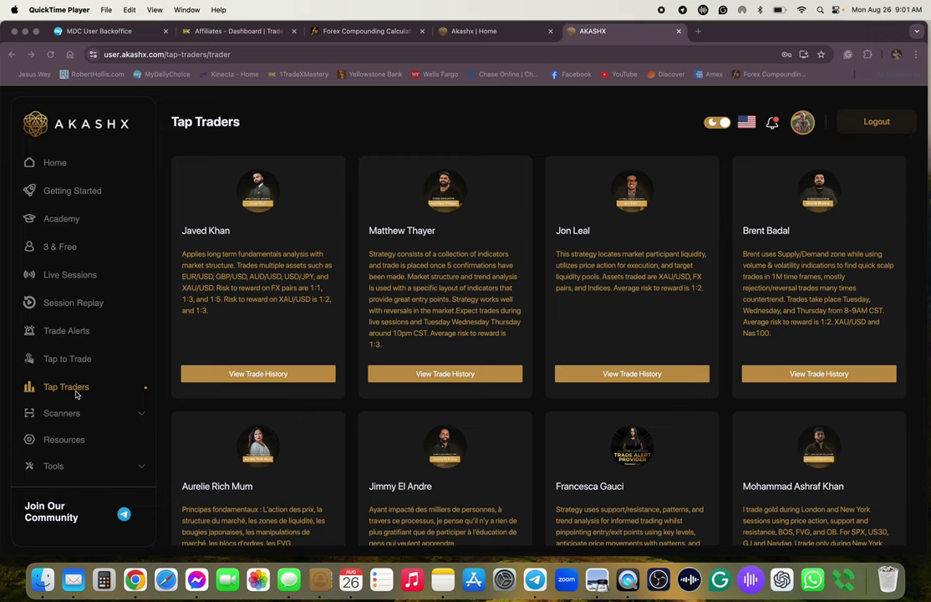
Open the first Tap Traders card's trade history to show its performance chart and statistics
{"action": "left_click", "coordinate": [259, 376]}
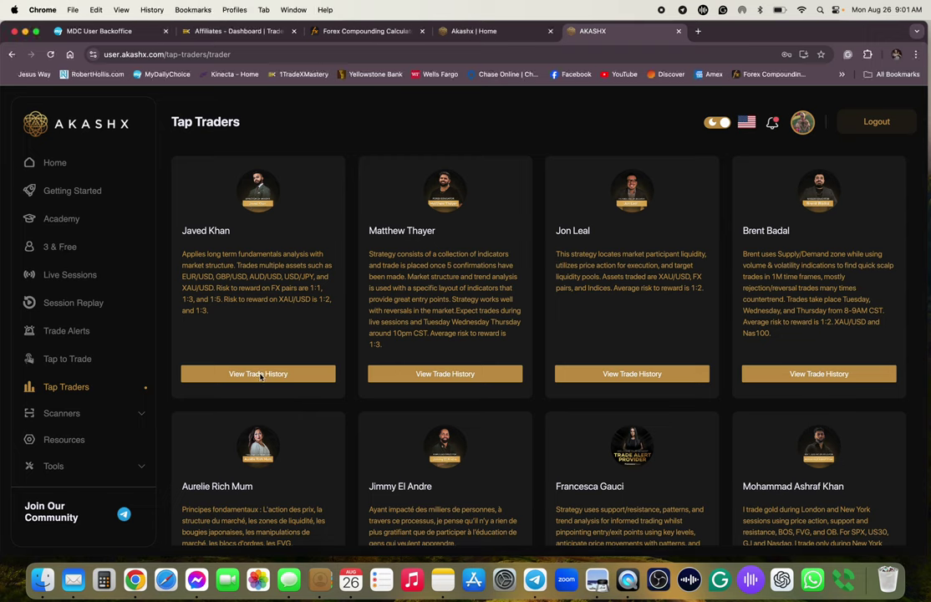
{"action": "left_click", "coordinate": [268, 376]}
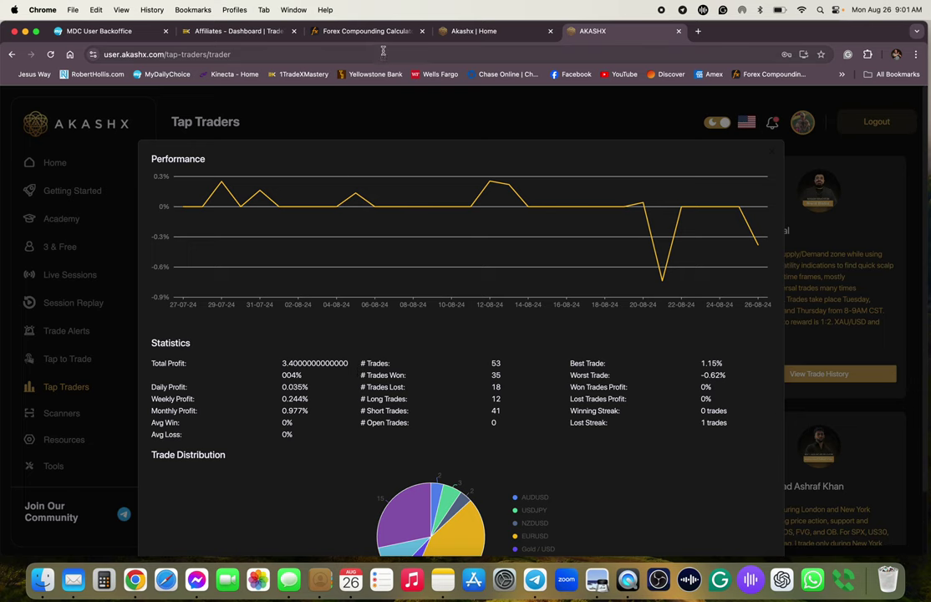
Switch to the Forex Compounding Calculator page in the browser
{"action": "left_click", "coordinate": [334, 31]}
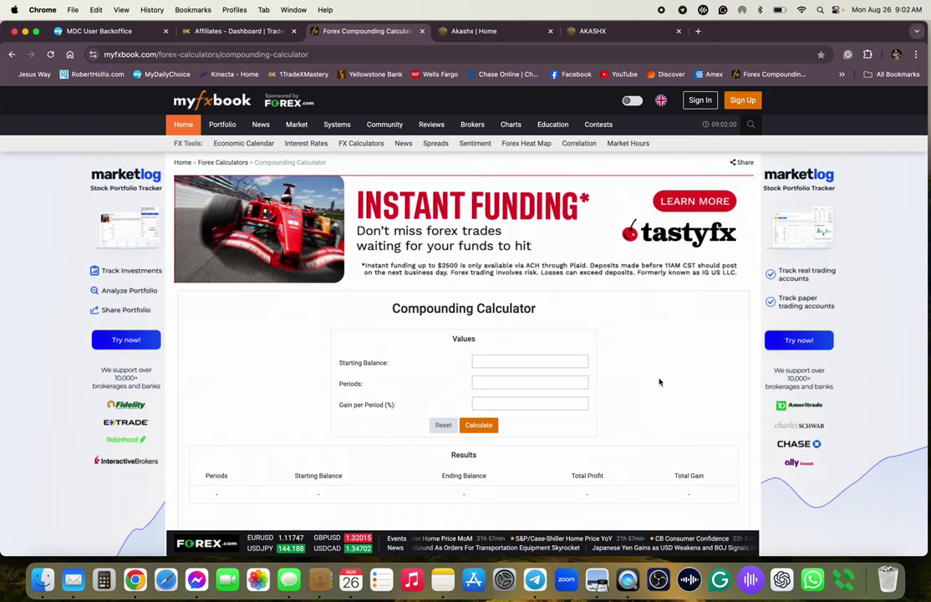
{"action": "left_click", "coordinate": [314, 53]}
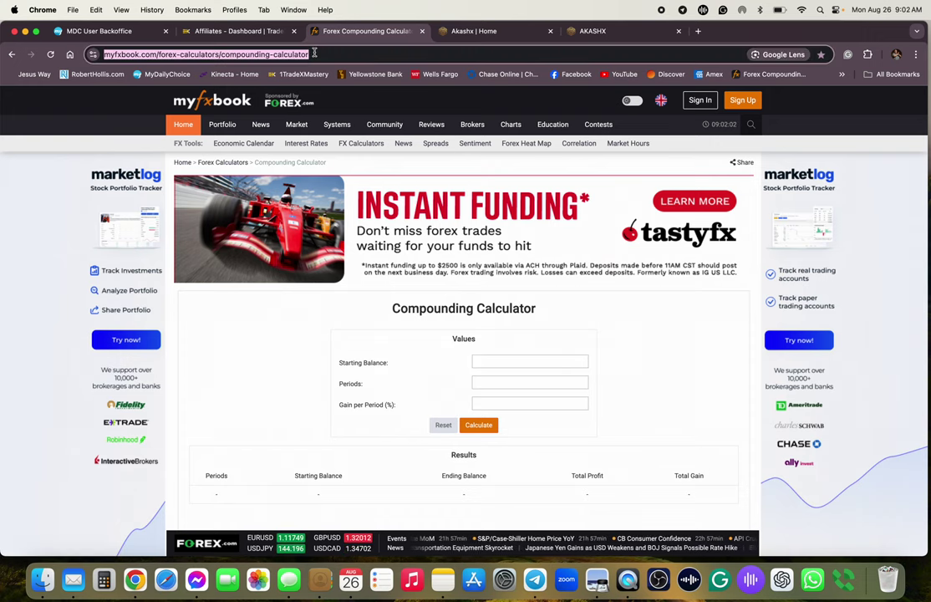
{"action": "left_click", "coordinate": [275, 53]}
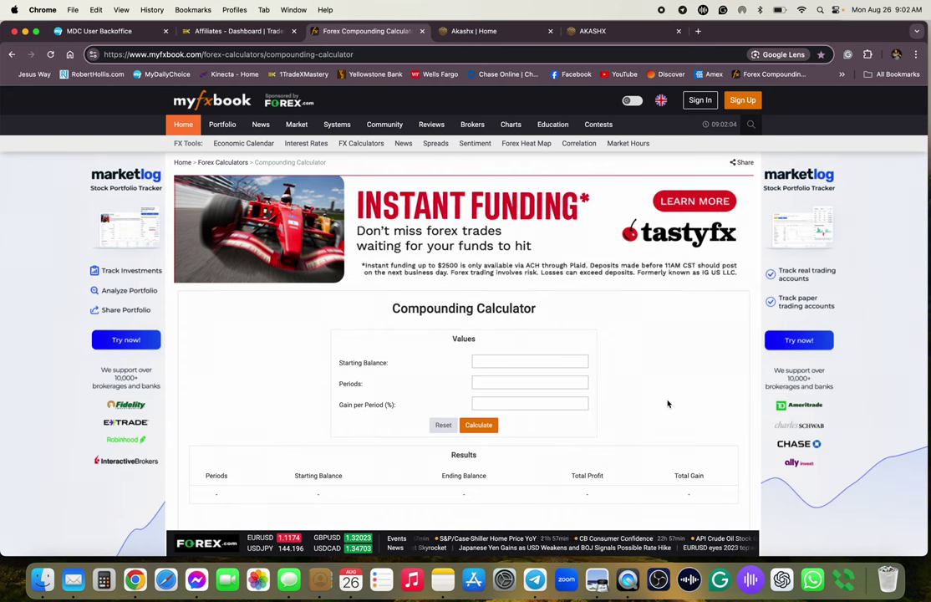
Enter a 25,000 starting balance, 12 periods and 3% gain per period
{"action": "left_click", "coordinate": [502, 361]}
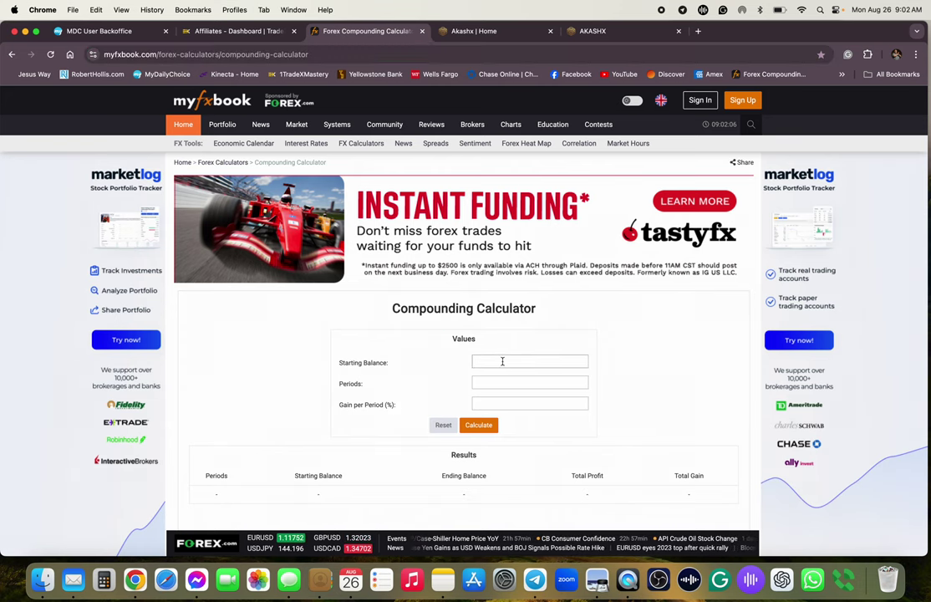
{"action": "type", "text": "25,"}
{"action": "type", "text": "00"}
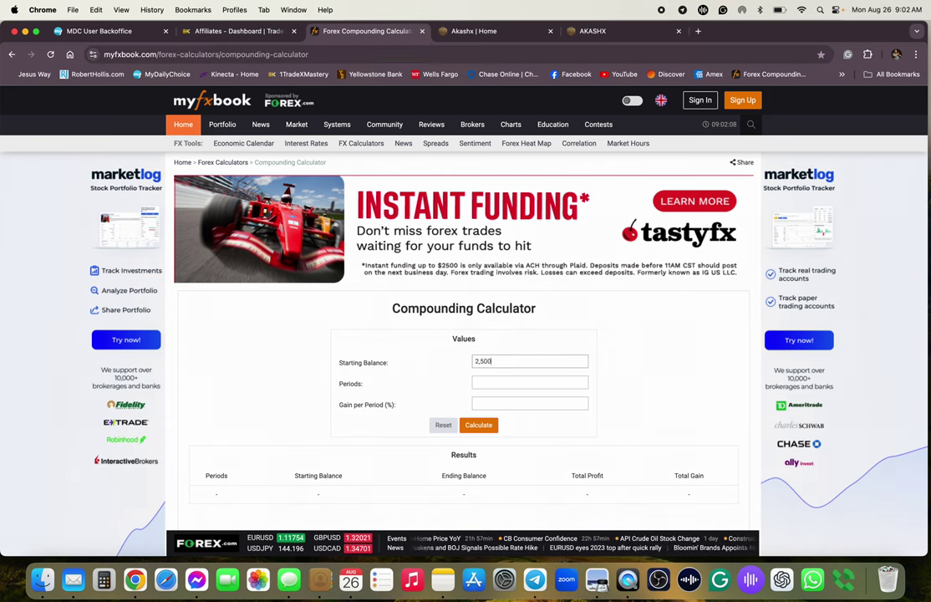
{"action": "type", "text": "0"}
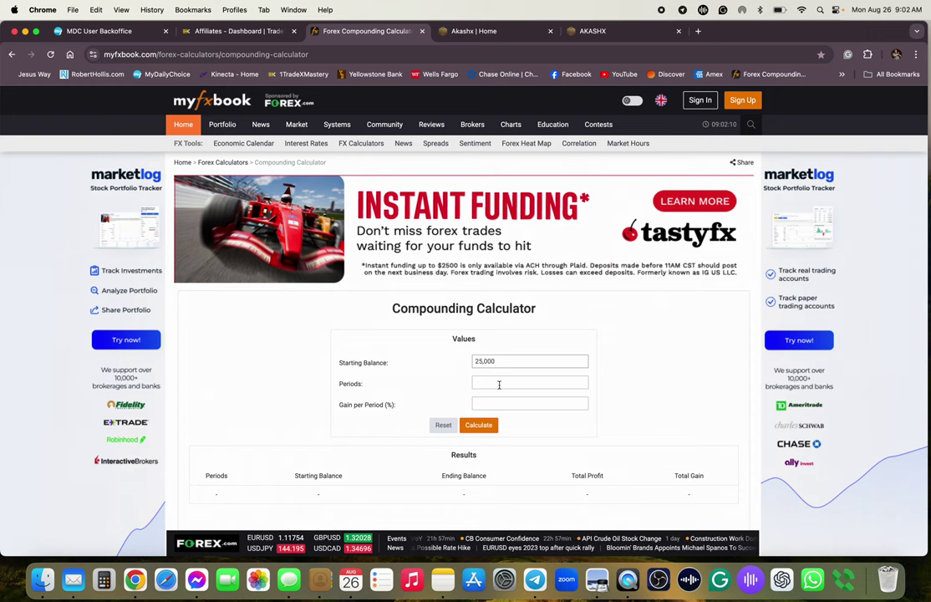
{"action": "left_click", "coordinate": [499, 384]}
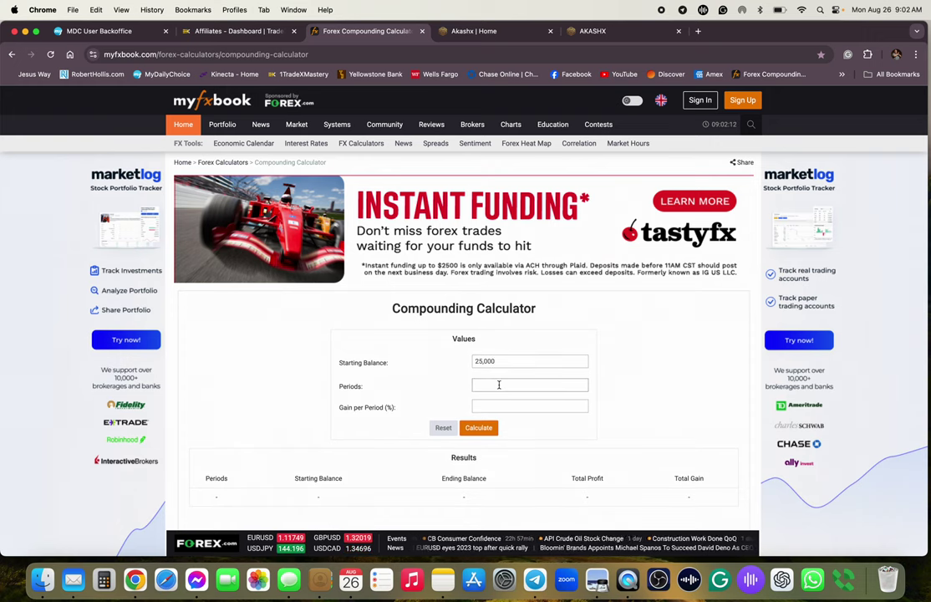
{"action": "type", "text": "12"}
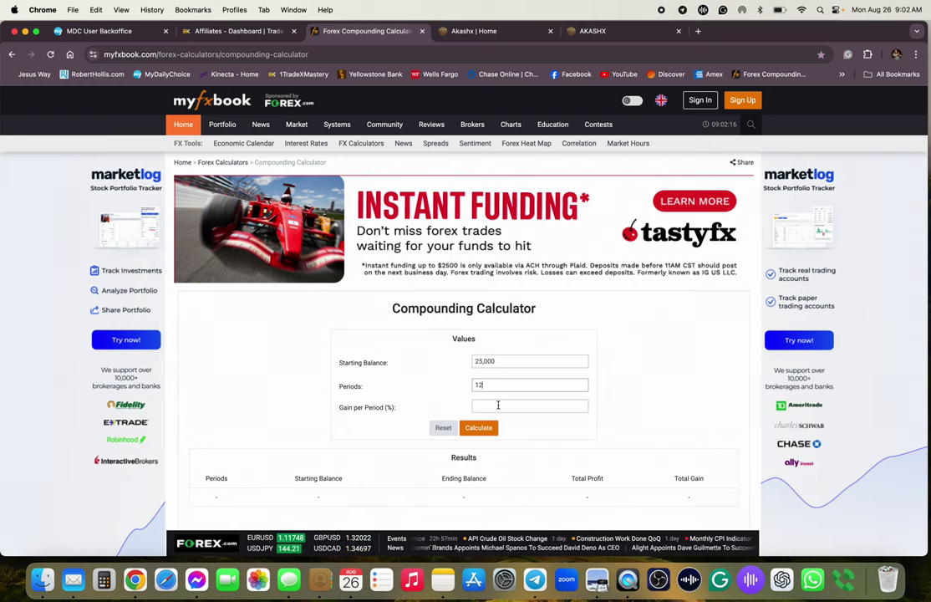
{"action": "left_click", "coordinate": [499, 405]}
{"action": "type", "text": "3"}
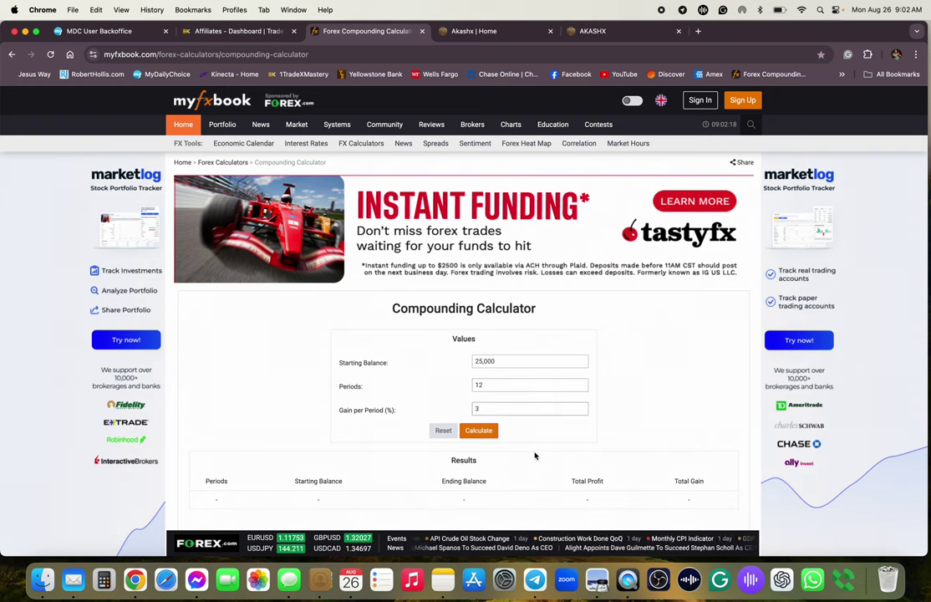
{"action": "left_click", "coordinate": [478, 433]}
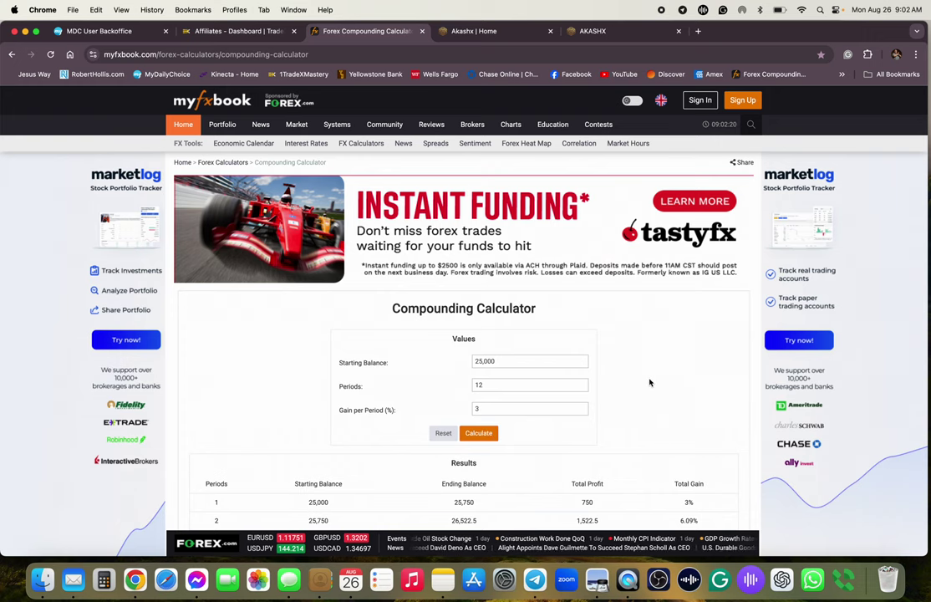
{"action": "scroll", "coordinate": [650, 382], "scroll_direction": "down", "scroll_amount": 4}
{"action": "scroll", "coordinate": [651, 382], "scroll_direction": "down", "scroll_amount": 1}
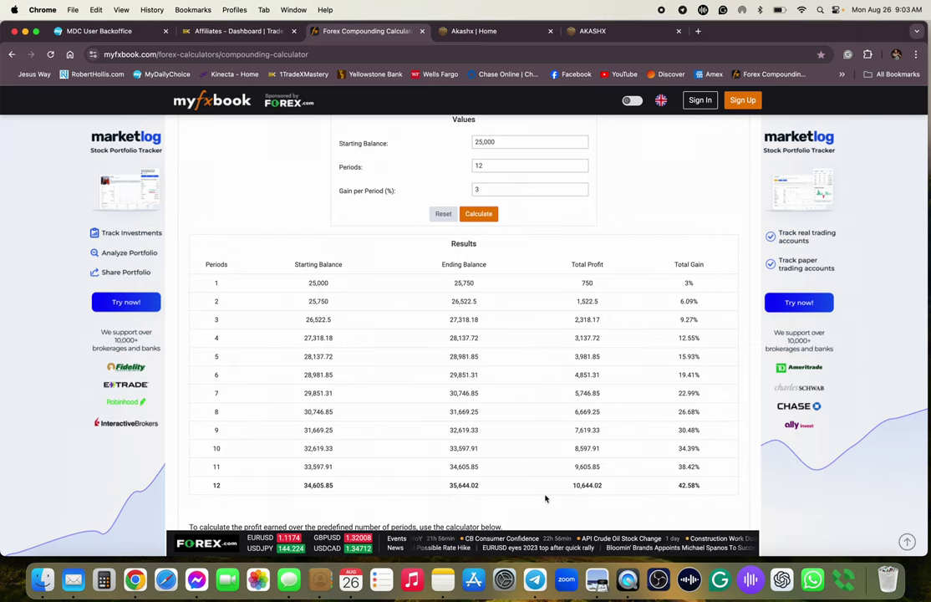
Change the period count to 36 and recalculate
{"action": "left_click", "coordinate": [489, 167]}
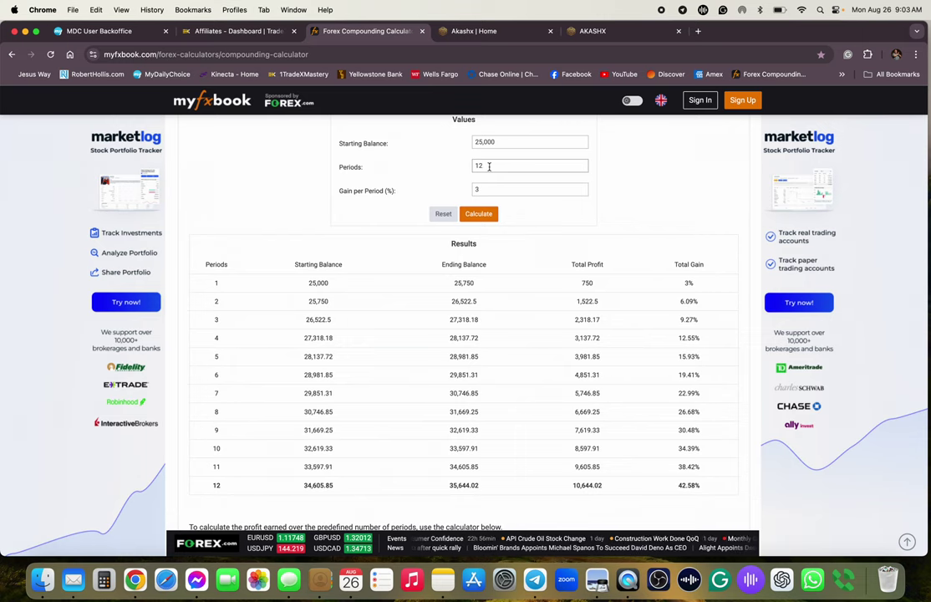
{"action": "key", "text": "BackSpace"}
{"action": "type", "text": "3"}
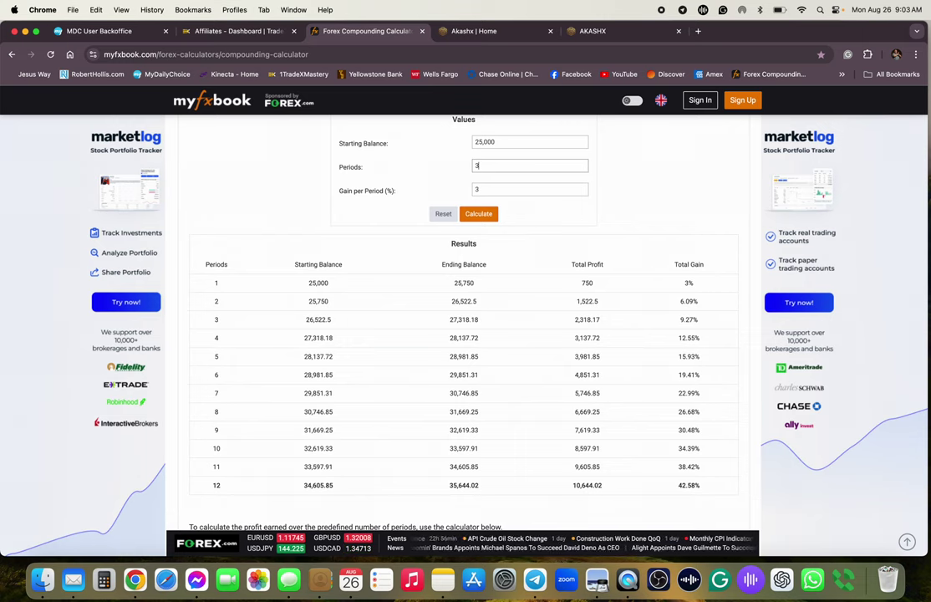
{"action": "type", "text": "6"}
{"action": "left_click", "coordinate": [481, 215]}
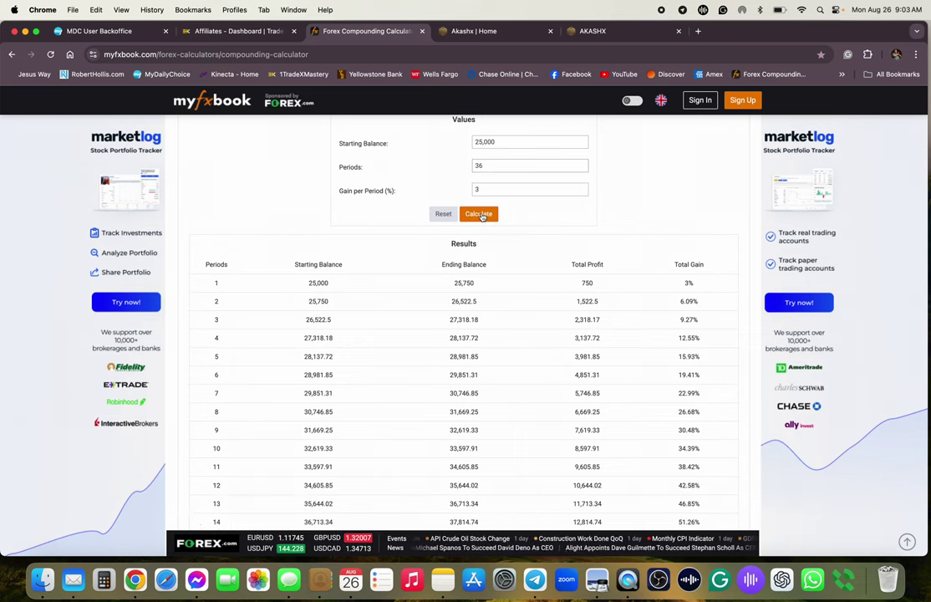
Scroll through the 36-period results, ending at a 72,456.96 balance
{"action": "scroll", "coordinate": [540, 252], "scroll_direction": "down", "scroll_amount": 2}
{"action": "scroll", "coordinate": [540, 252], "scroll_direction": "down", "scroll_amount": 3}
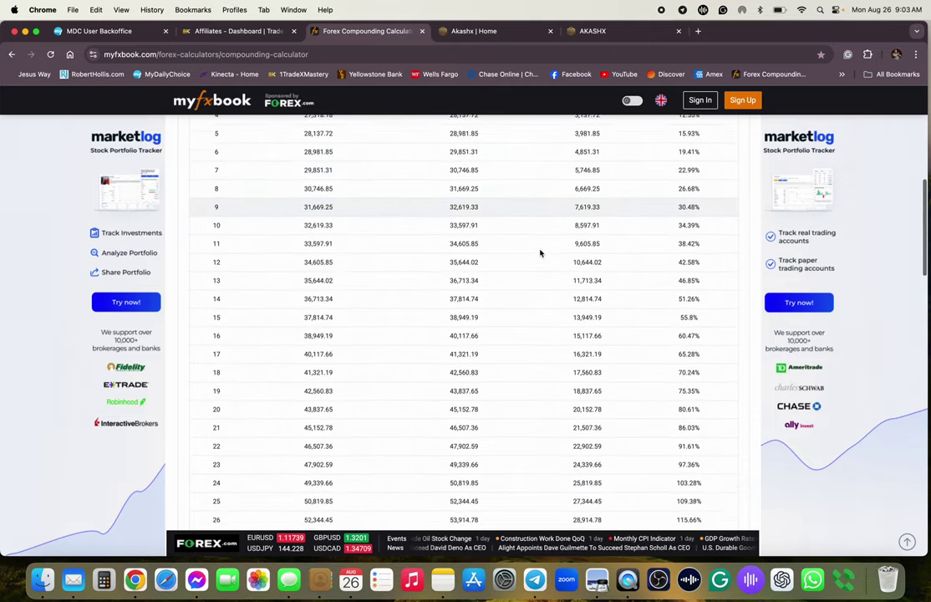
{"action": "scroll", "coordinate": [540, 253], "scroll_direction": "down", "scroll_amount": 3}
{"action": "scroll", "coordinate": [540, 252], "scroll_direction": "down", "scroll_amount": 1}
{"action": "scroll", "coordinate": [540, 253], "scroll_direction": "down", "scroll_amount": 3}
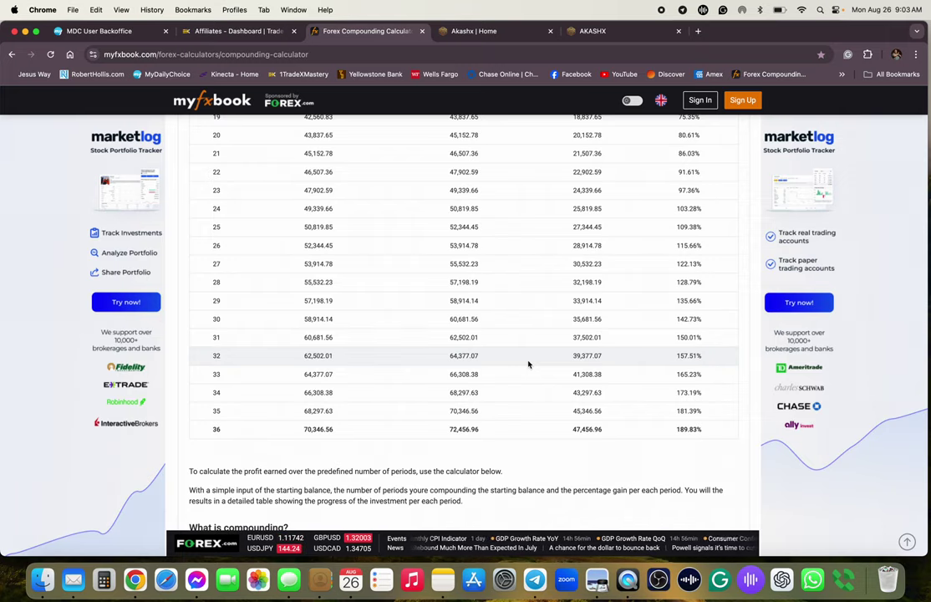
{"action": "scroll", "coordinate": [528, 364], "scroll_direction": "up", "scroll_amount": 2}
{"action": "scroll", "coordinate": [528, 365], "scroll_direction": "up", "scroll_amount": 5}
{"action": "scroll", "coordinate": [528, 361], "scroll_direction": "up", "scroll_amount": 5}
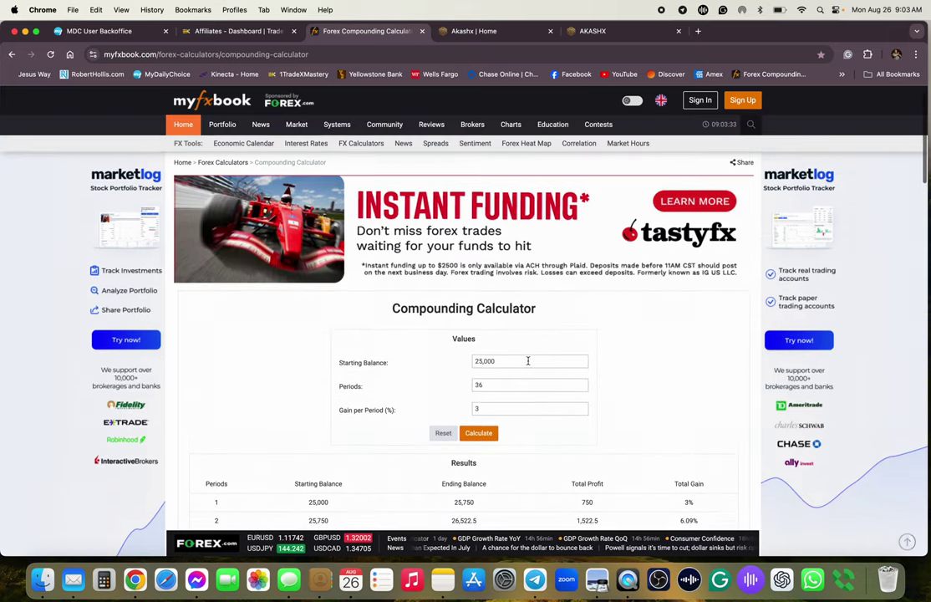